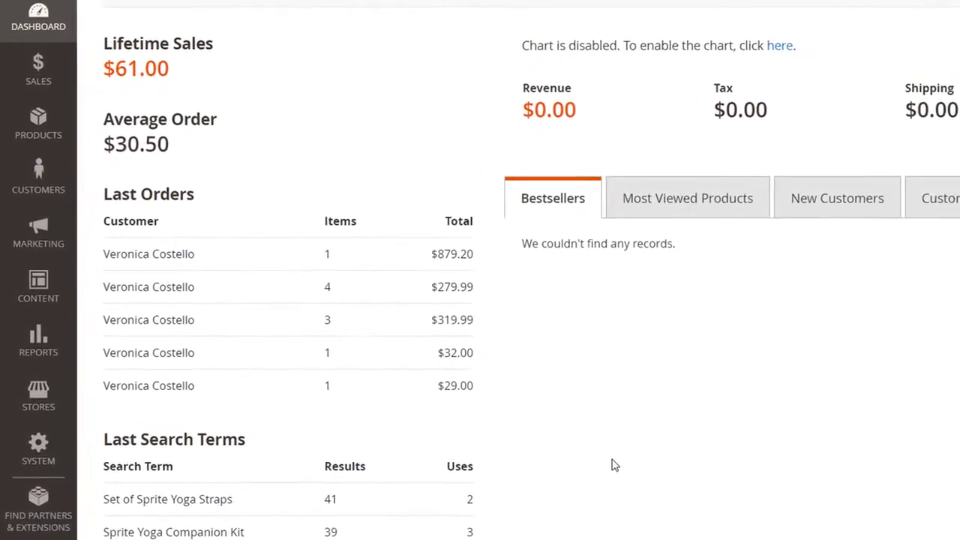
# Open the MageWorx Advanced Product Options settings in the store configuration
pyautogui.click(34, 398)
pyautogui.click(168, 111)
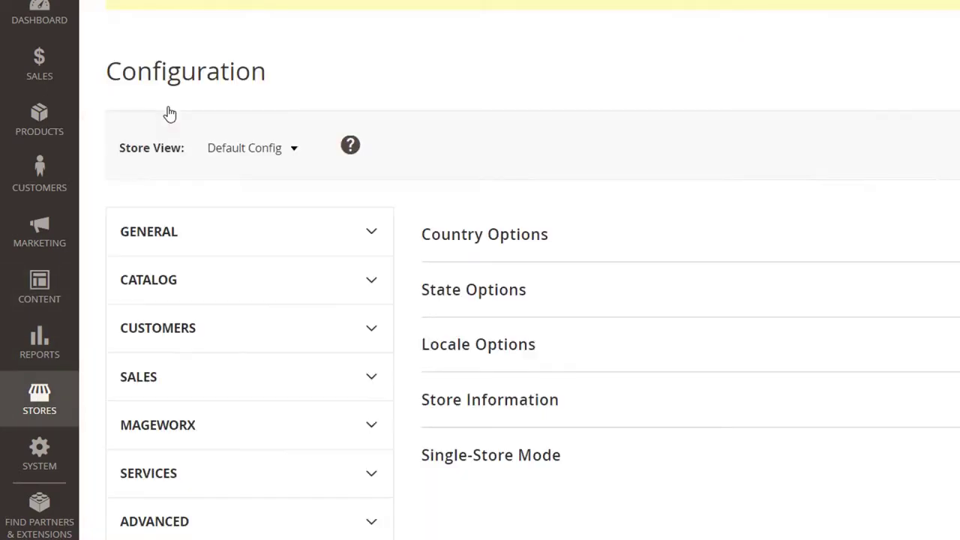
pyautogui.scroll(-6, 180, 427)
pyautogui.click(173, 384)
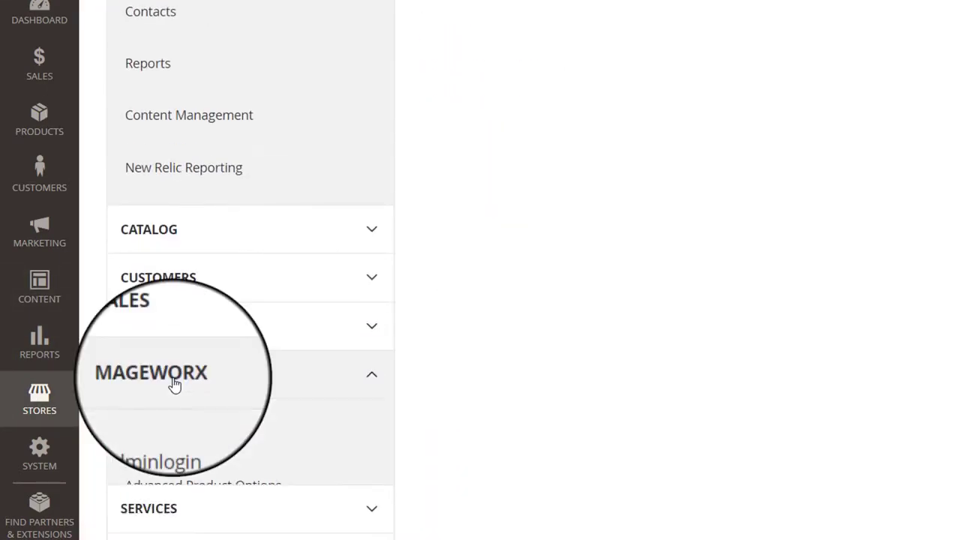
pyautogui.scroll(-1, 173, 386)
pyautogui.scroll(-1, 179, 393)
pyautogui.click(178, 393)
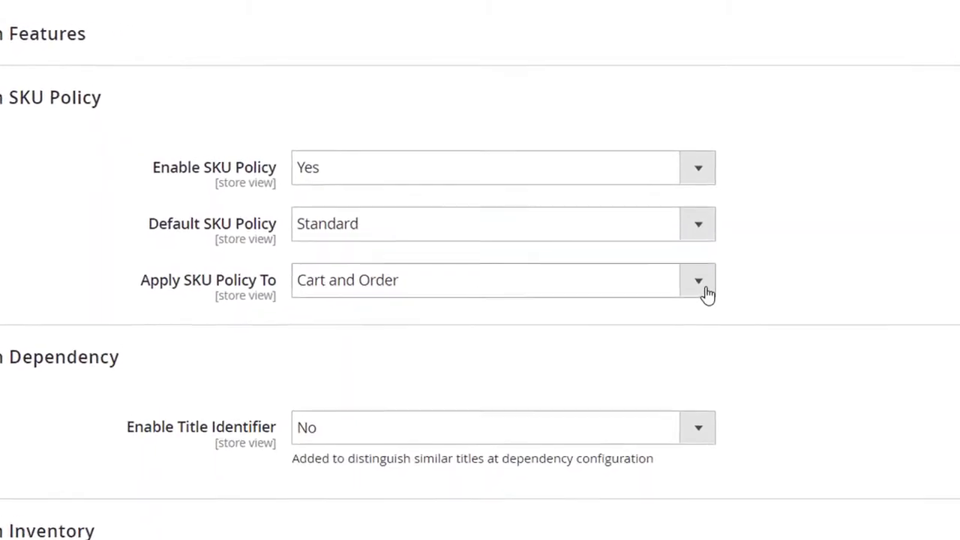
# Examine the Apply SKU Policy To and Default SKU Policy choices and the items in the storefront cart
pyautogui.click(670, 246)
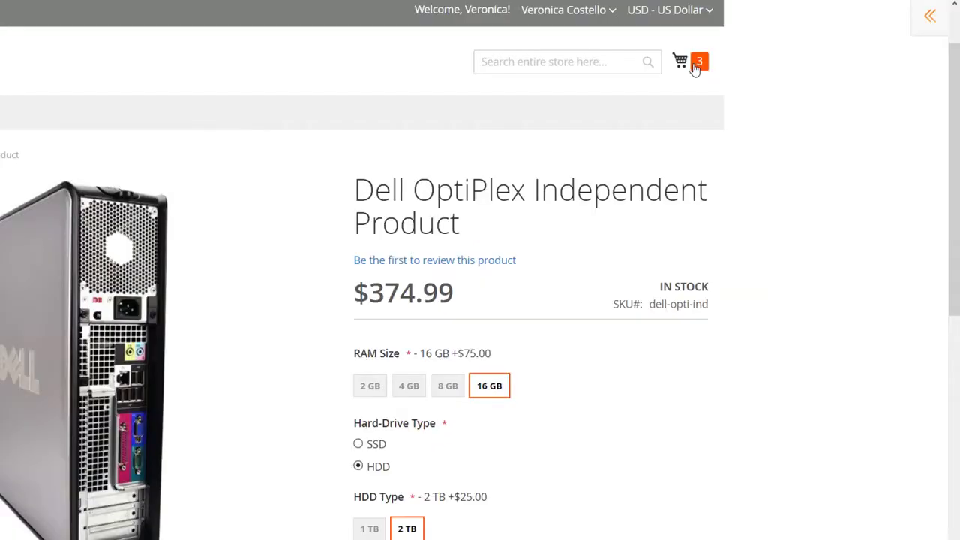
pyautogui.click(687, 48)
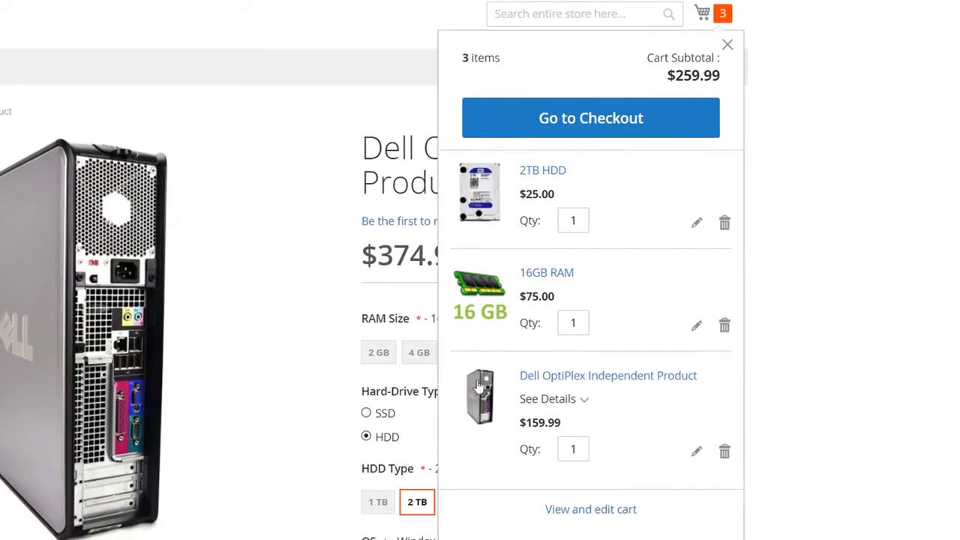
pyautogui.click(593, 510)
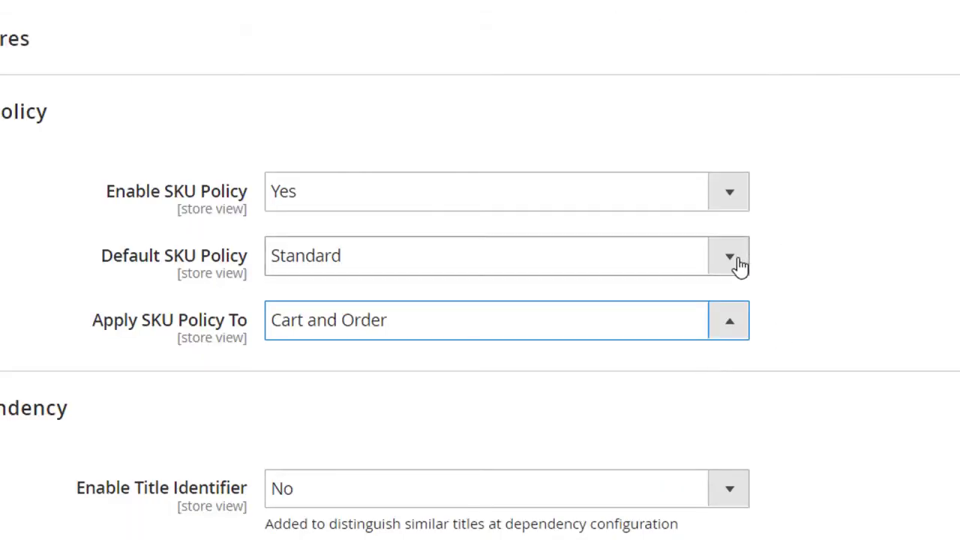
pyautogui.click(739, 262)
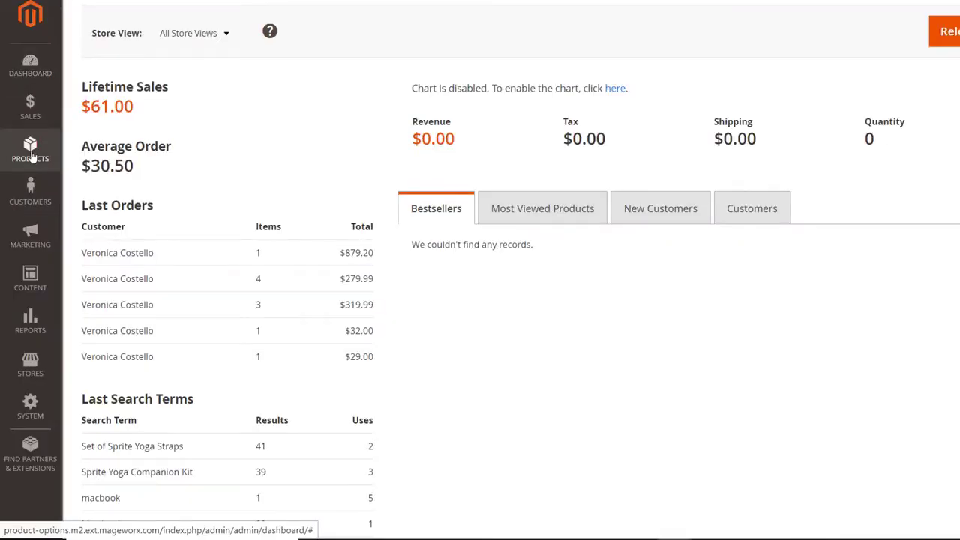
# Open the Dell OptiPlex Independent Product for editing from the product catalog
pyautogui.click(30, 150)
pyautogui.click(112, 108)
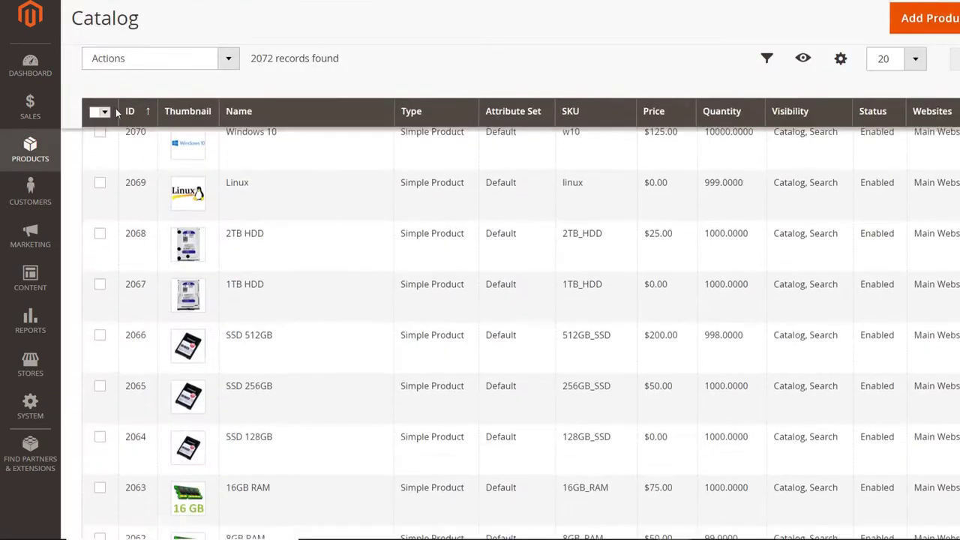
pyautogui.scroll(-7, 100, 221)
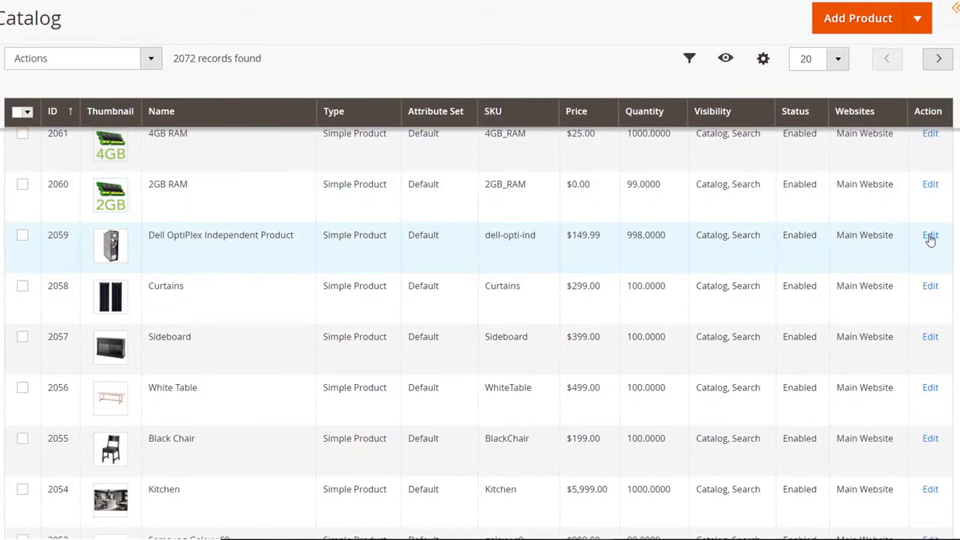
pyautogui.click(930, 236)
# Set the product-level SKU Policy to Grouped in the product's Customizable Options
pyautogui.scroll(-10, 392, 415)
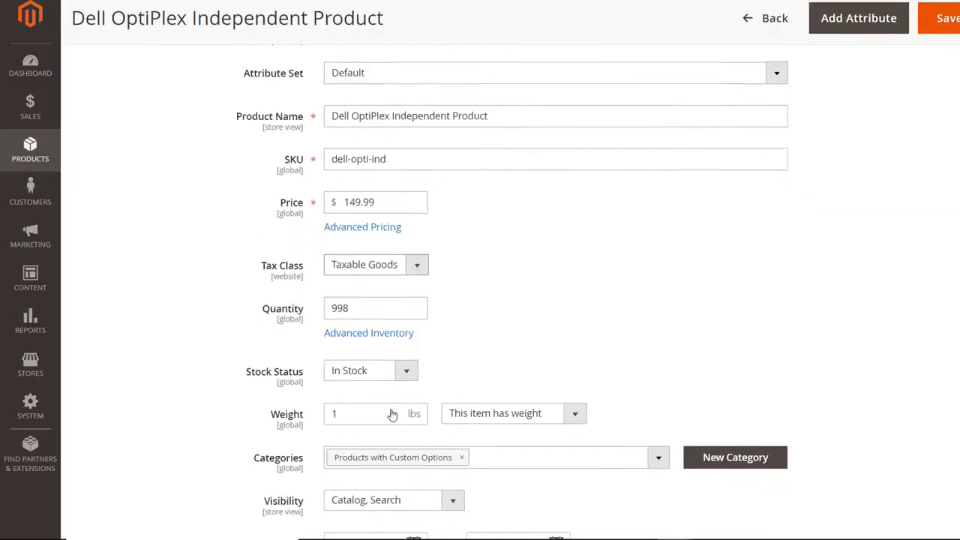
pyautogui.scroll(-2, 392, 415)
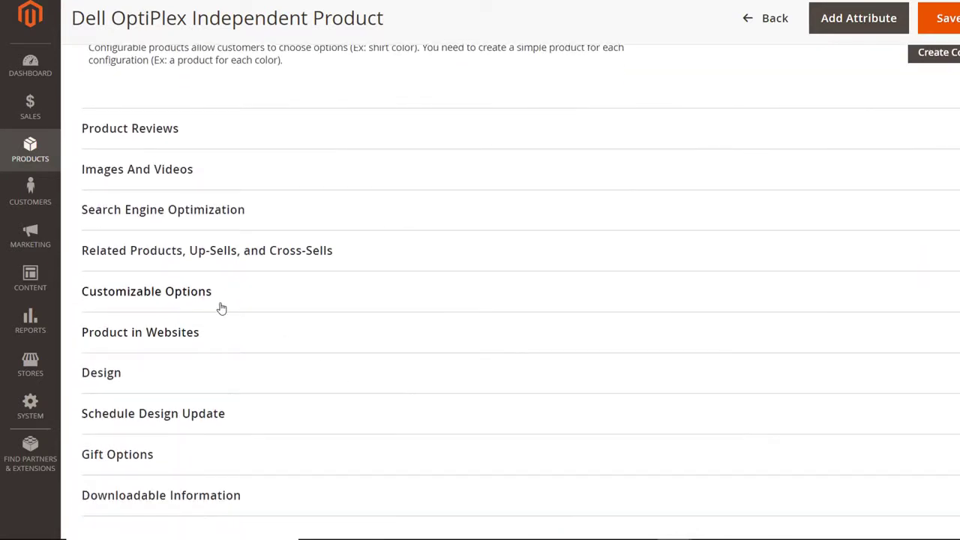
pyautogui.click(221, 308)
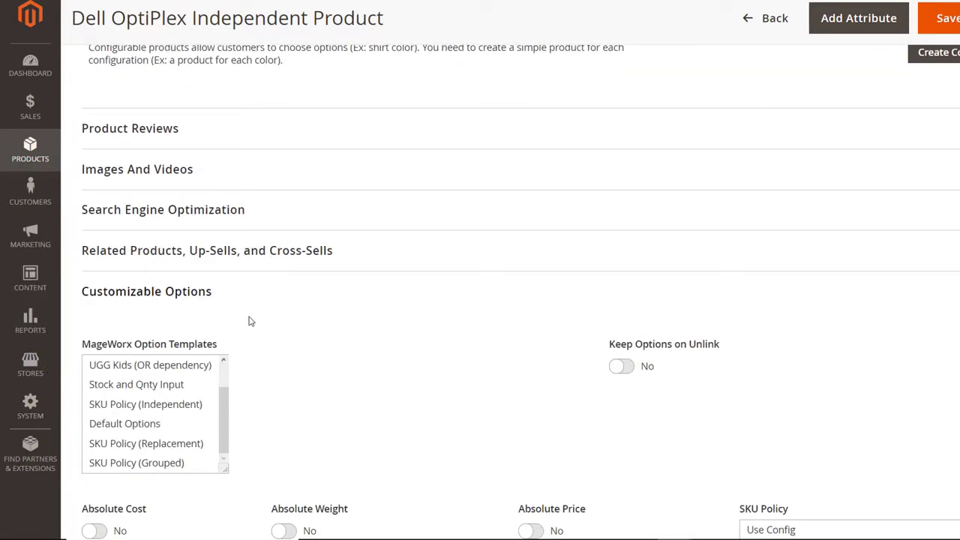
pyautogui.scroll(-3, 251, 321)
pyautogui.scroll(-2, 147, 348)
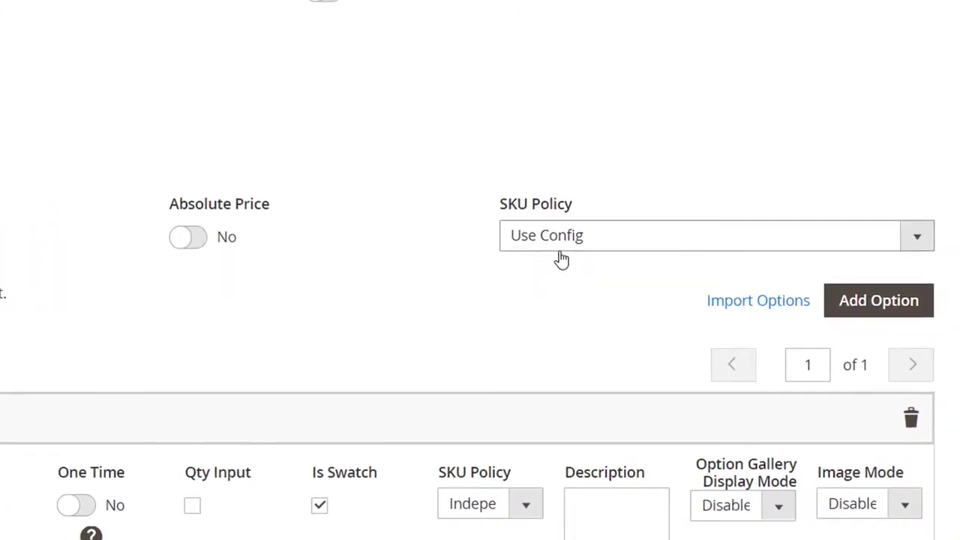
pyautogui.click(916, 240)
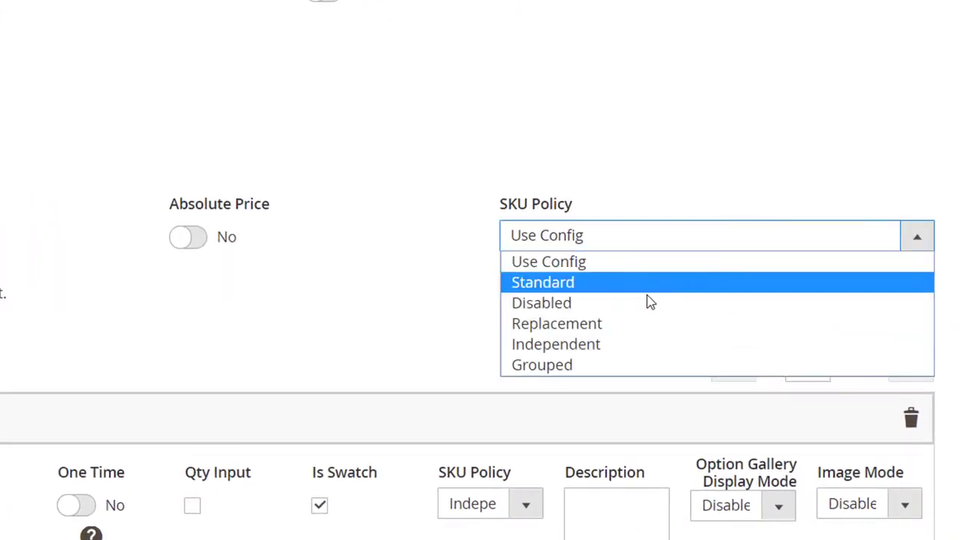
pyautogui.click(616, 367)
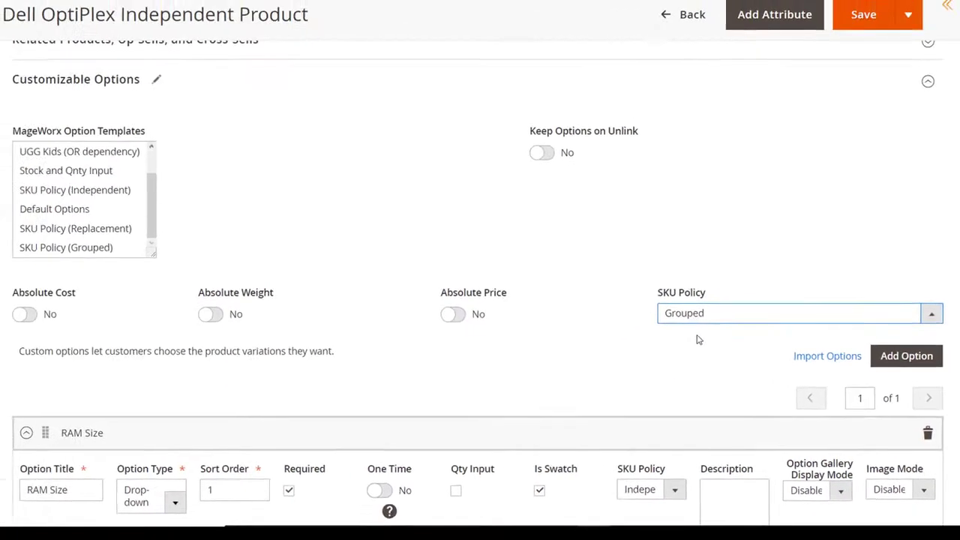
# Set the SKU Policy of the RAM Size option to Replacement and look through the product form
pyautogui.scroll(-3, 697, 336)
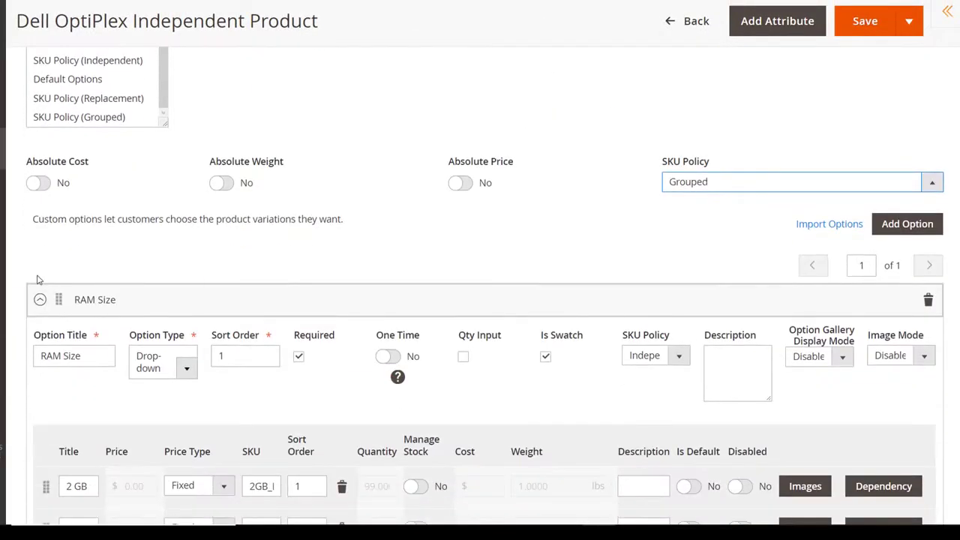
pyautogui.scroll(-2, 39, 279)
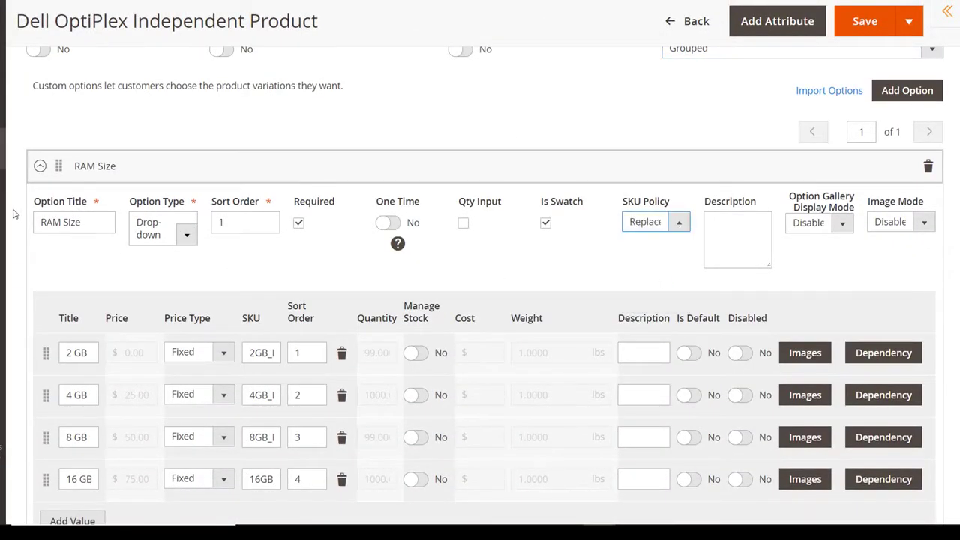
pyautogui.scroll(-6, 12, 215)
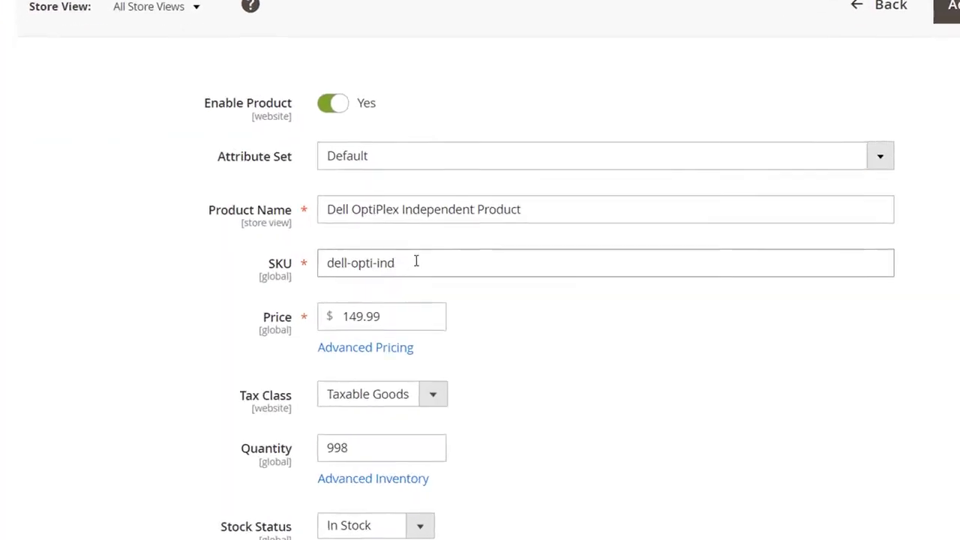
# Highlight the SKU value of the Dell OptiPlex Independent Product in its general details
pyautogui.moveTo(413, 262); pyautogui.dragTo(300, 268)
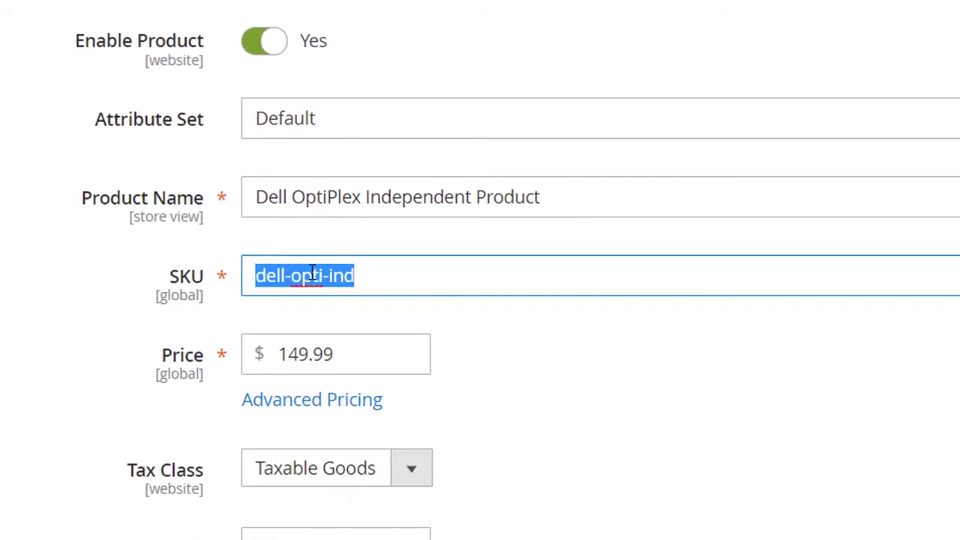
pyautogui.scroll(-9, 428, 270)
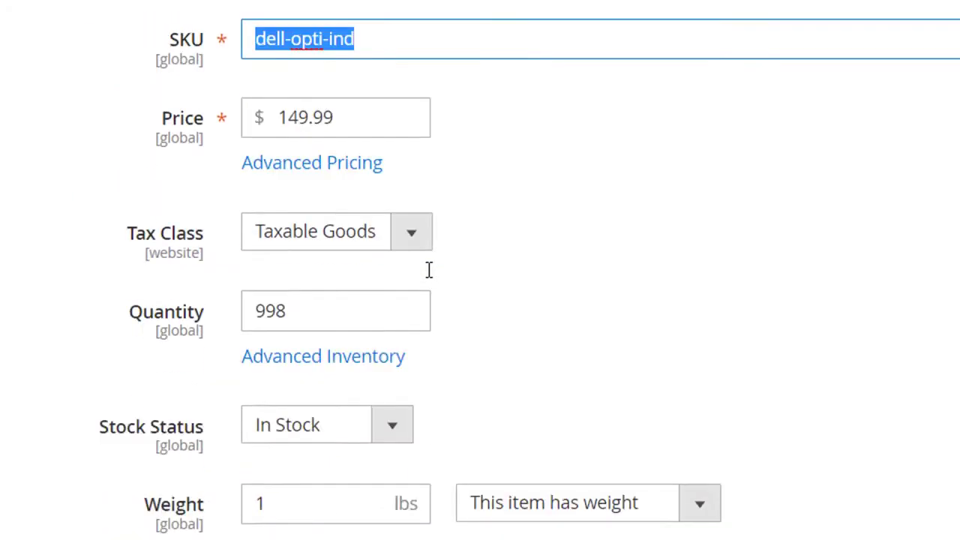
# Expand the Customizable Options and review the SKU Policy of the RAM Size option and the options below it
pyautogui.scroll(-6, 425, 277)
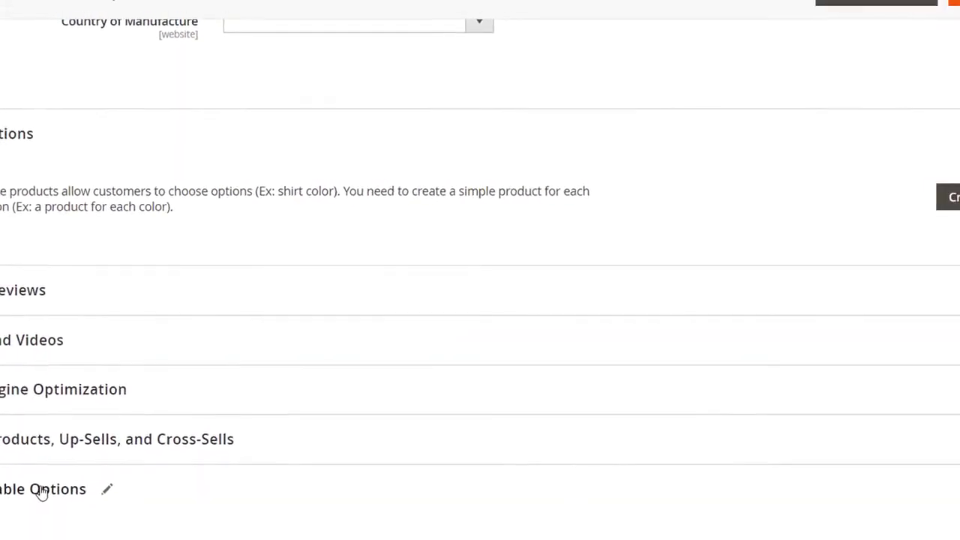
pyautogui.click(9, 537)
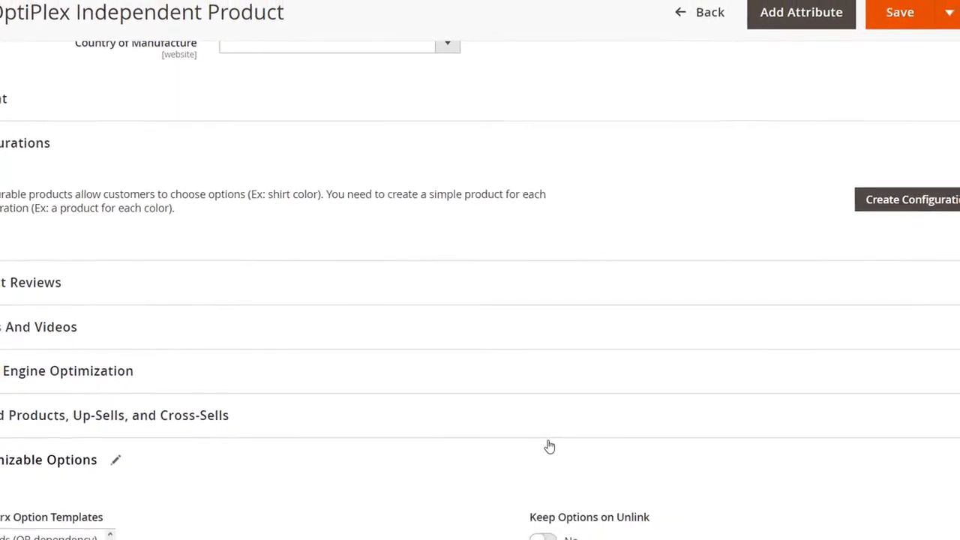
pyautogui.scroll(-5, 549, 446)
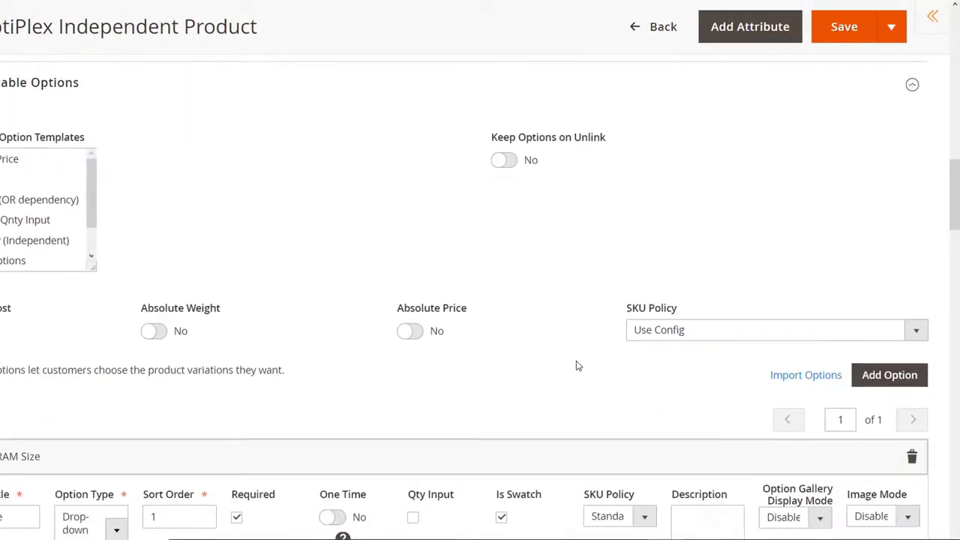
pyautogui.scroll(-3, 600, 337)
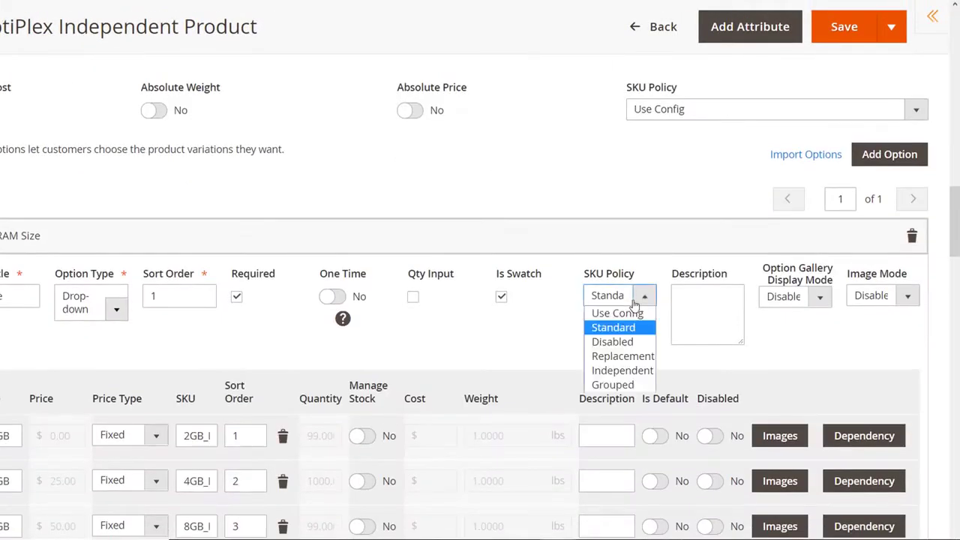
pyautogui.scroll(-20, 621, 295)
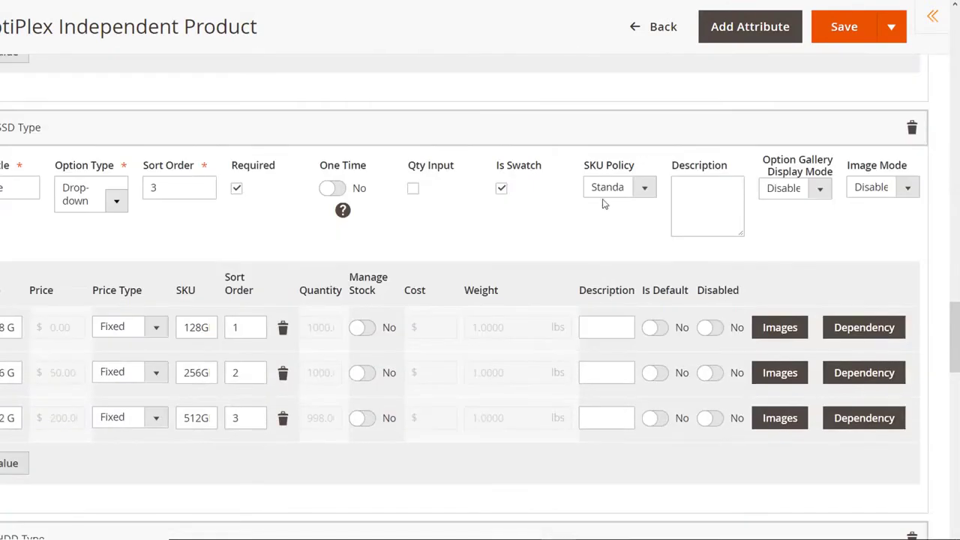
pyautogui.scroll(-8, 609, 170)
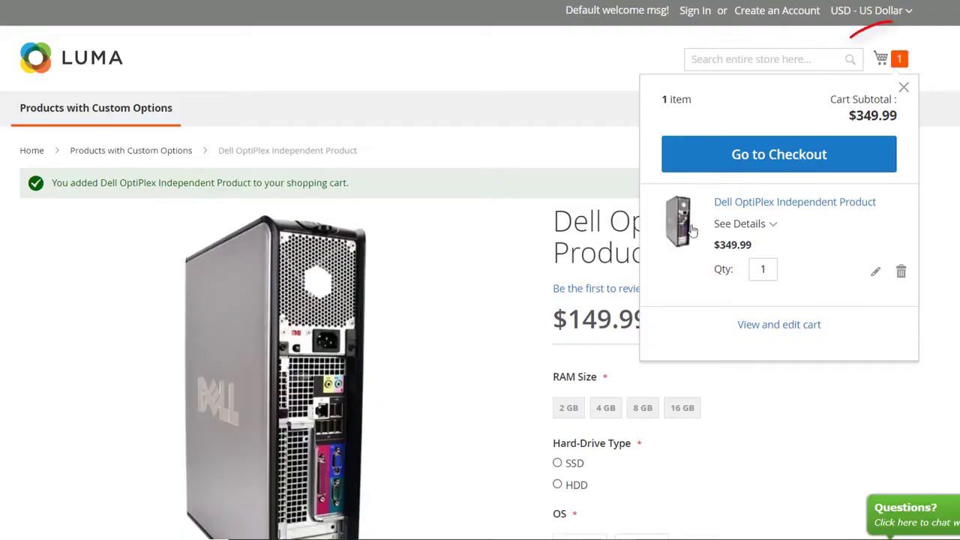
# Open the full shopping cart on the storefront and highlight the Dell OptiPlex item's SKU
pyautogui.click(780, 325)
pyautogui.moveTo(148, 281); pyautogui.dragTo(164, 282)
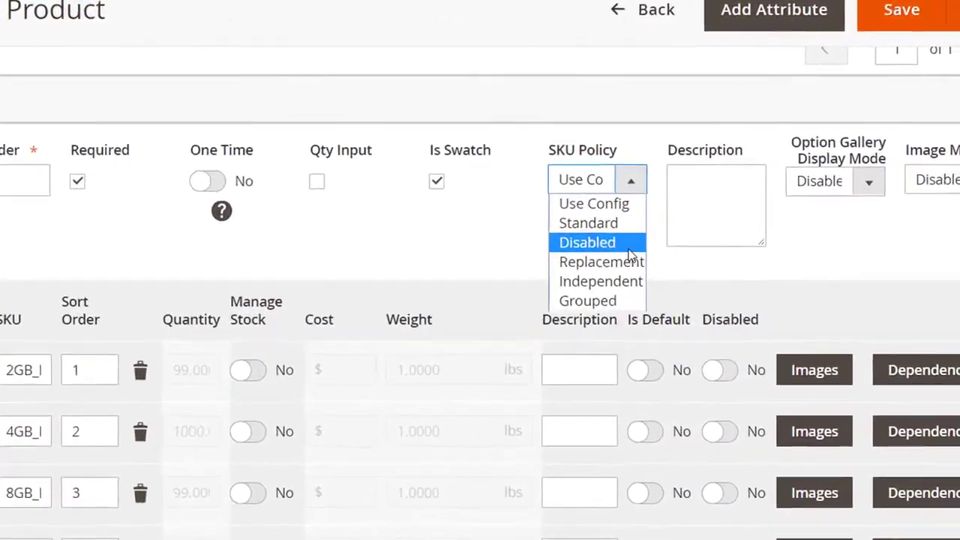
# Set the RAM Size option's SKU Policy to Disabled and highlight the product's SKU in the storefront cart
pyautogui.click(589, 242)
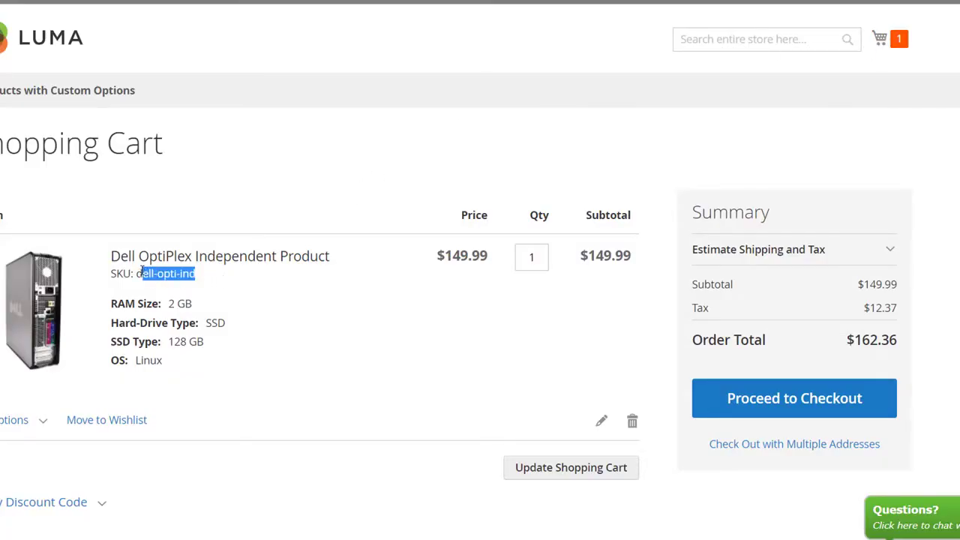
pyautogui.moveTo(142, 271); pyautogui.dragTo(136, 273)
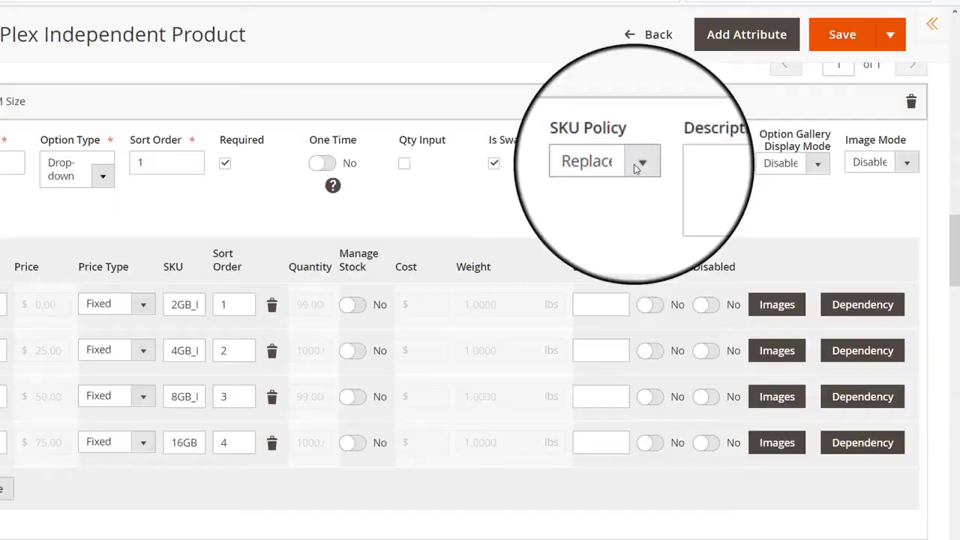
# Set the RAM Size option's SKU Policy to Replacement and highlight the Dell OptiPlex item's SKU in the cart
pyautogui.click(636, 163)
pyautogui.click(634, 225)
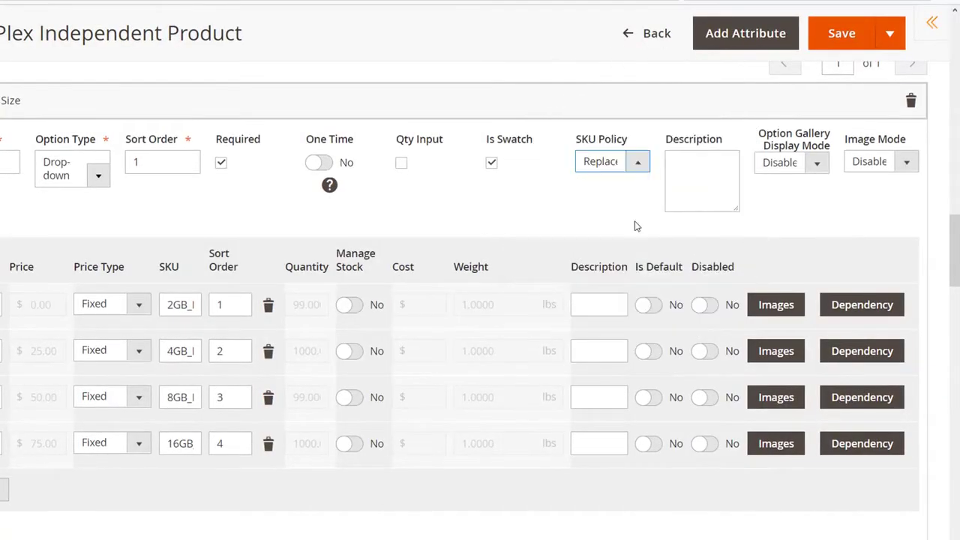
pyautogui.scroll(-15, 600, 218)
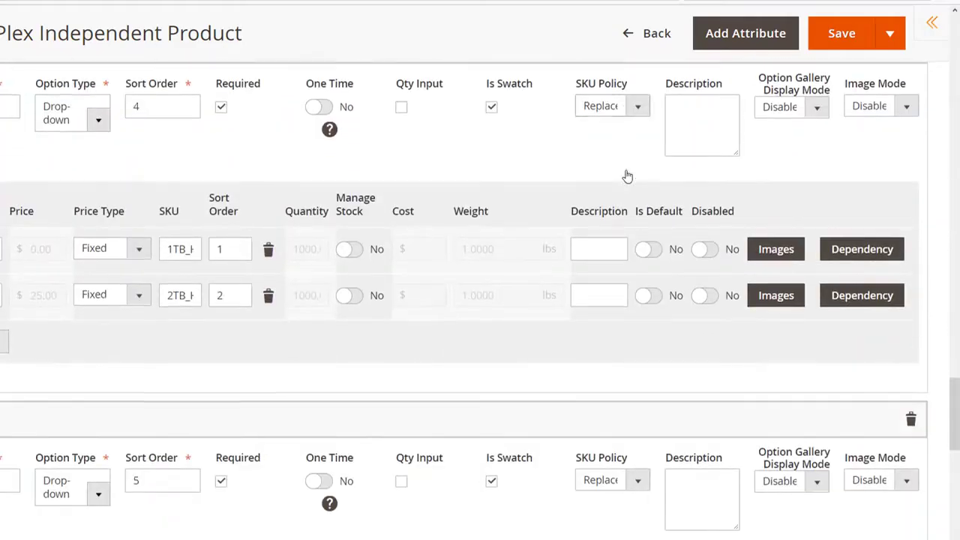
pyautogui.scroll(-5, 628, 179)
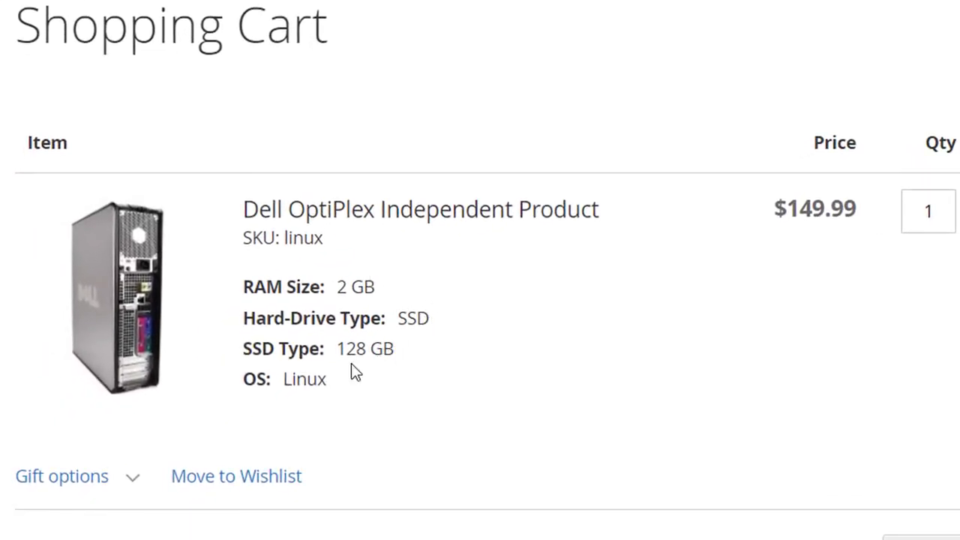
pyautogui.moveTo(324, 241); pyautogui.dragTo(290, 237)
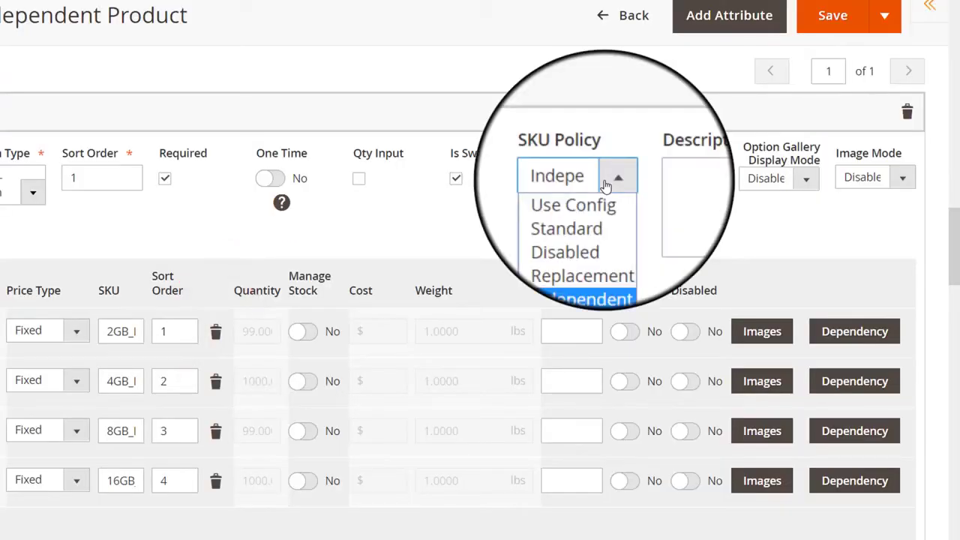
# Set the RAM Size option's SKU Policy to Independent and check the SKU Policy of the options below
pyautogui.click(593, 259)
pyautogui.scroll(-10, 592, 235)
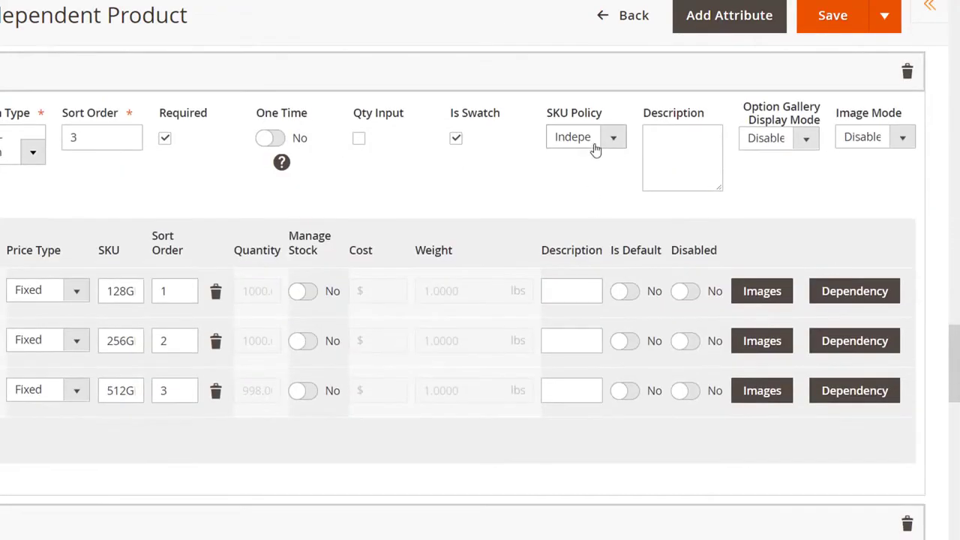
pyautogui.scroll(-10, 594, 150)
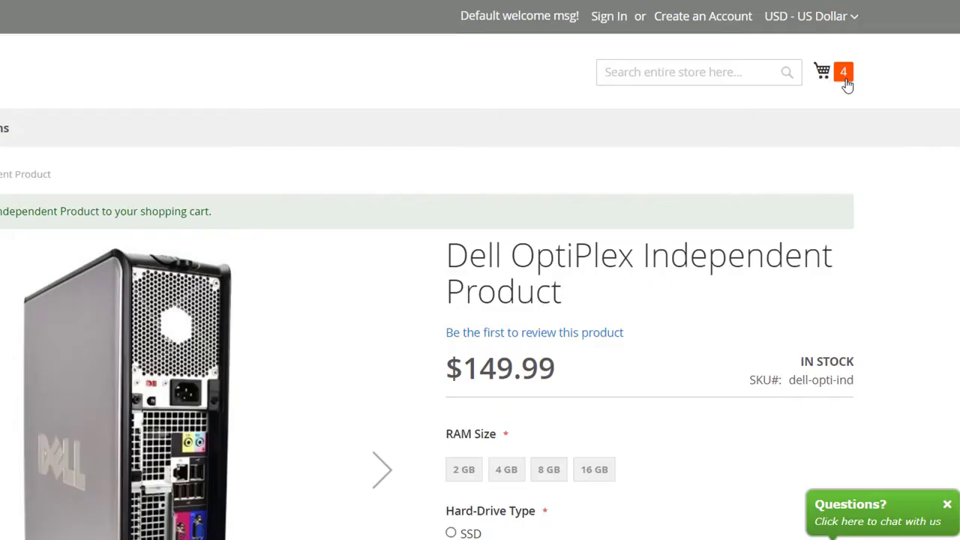
# Open the full storefront shopping cart and review the listed items and their SKUs
pyautogui.click(846, 81)
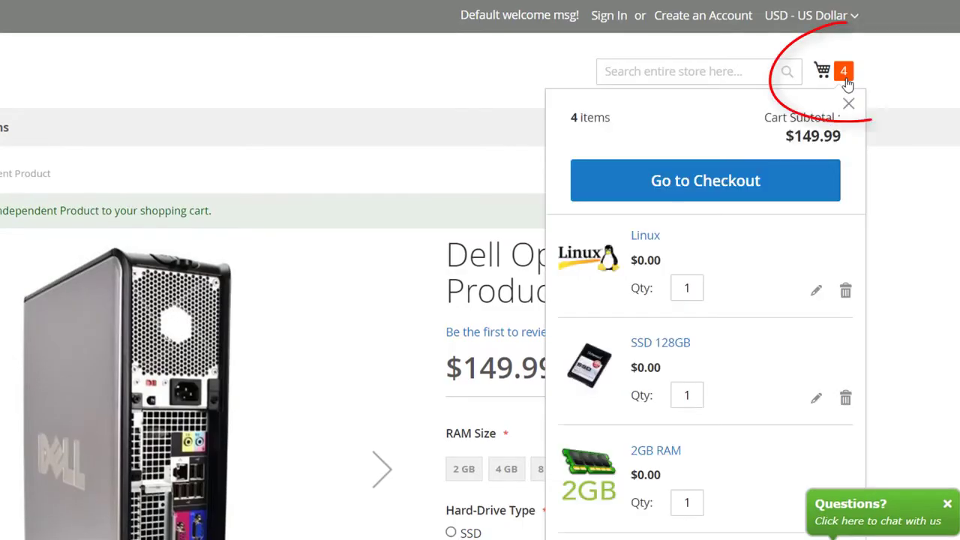
pyautogui.scroll(-3, 630, 279)
pyautogui.click(713, 457)
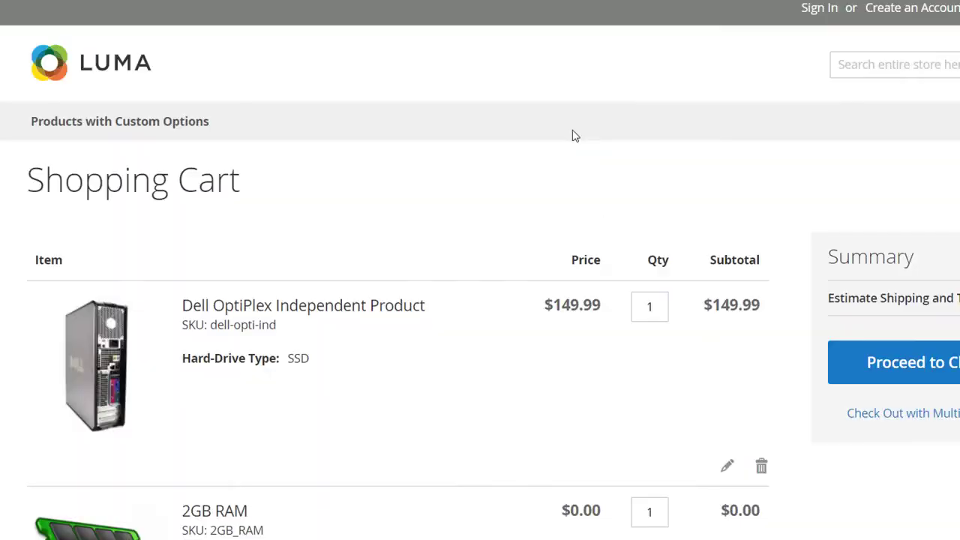
pyautogui.scroll(-8, 263, 179)
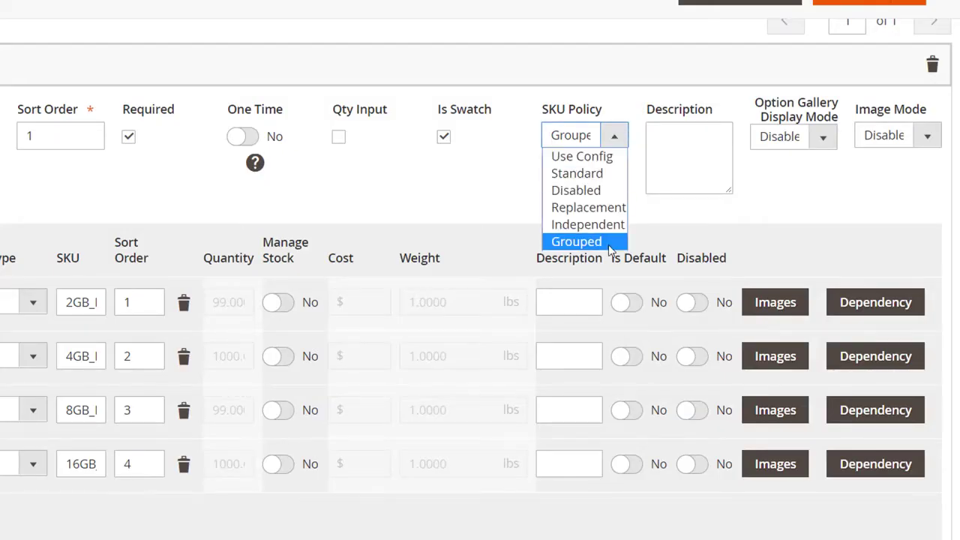
# Set the RAM Size option's SKU Policy to Grouped and check the SKU Policy of the options below
pyautogui.click(609, 242)
pyautogui.scroll(-15, 606, 249)
pyautogui.scroll(-10, 587, 228)
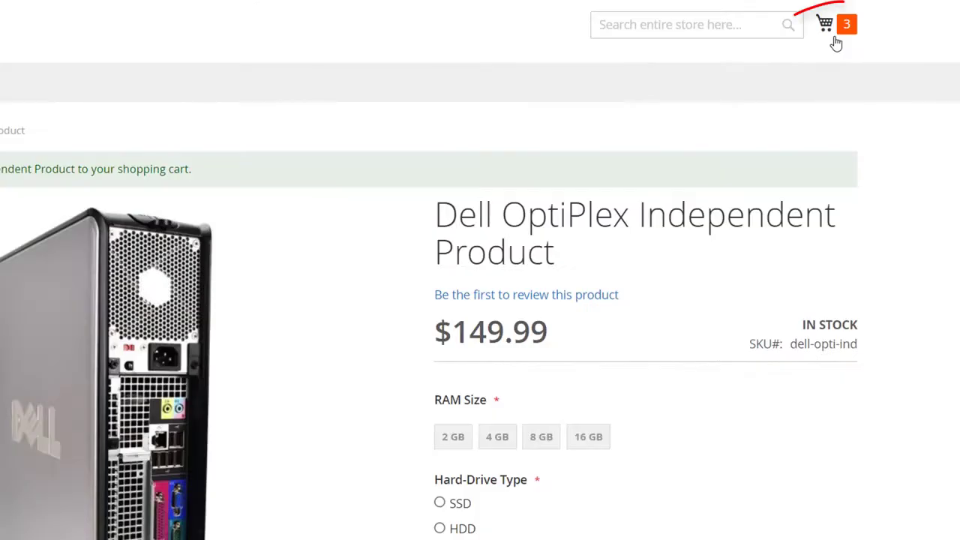
# Review the items in the storefront mini cart, then open the full cart to examine the Grouped policy's items and SKUs
pyautogui.click(829, 30)
pyautogui.scroll(-3, 593, 195)
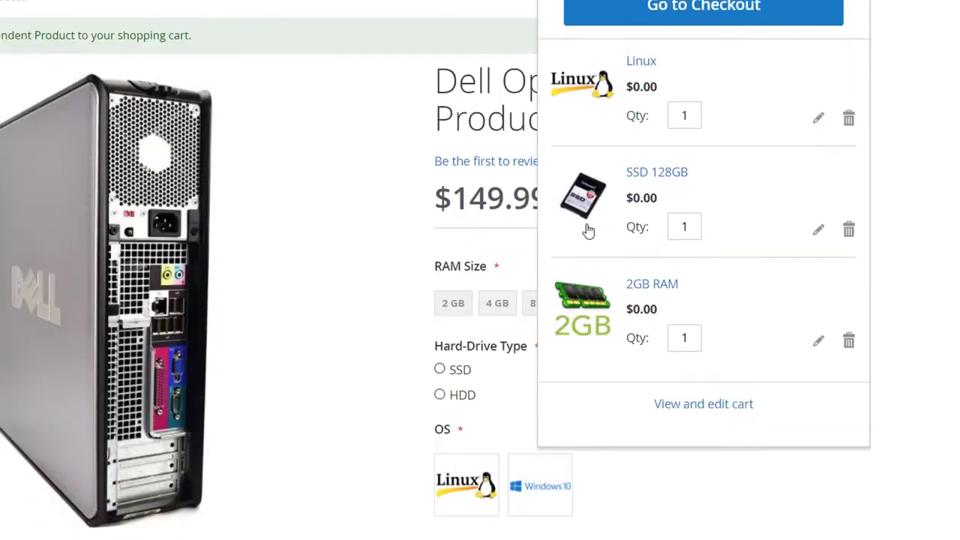
pyautogui.click(681, 377)
pyautogui.scroll(-3, 117, 255)
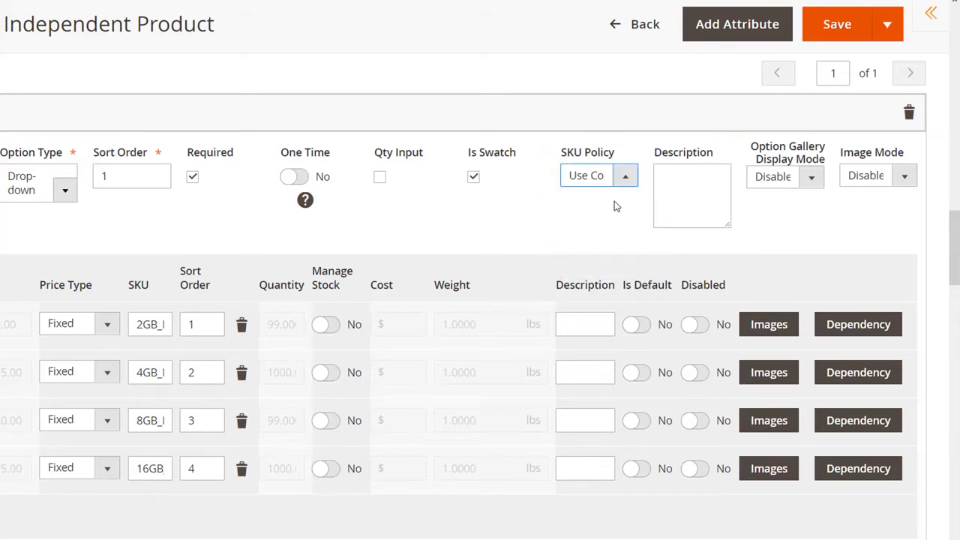
# Copy the 2GB RAM product's SKU from the product catalog and enter 2GB_RAM as the 2 GB value's SKU
pyautogui.scroll(5, 615, 207)
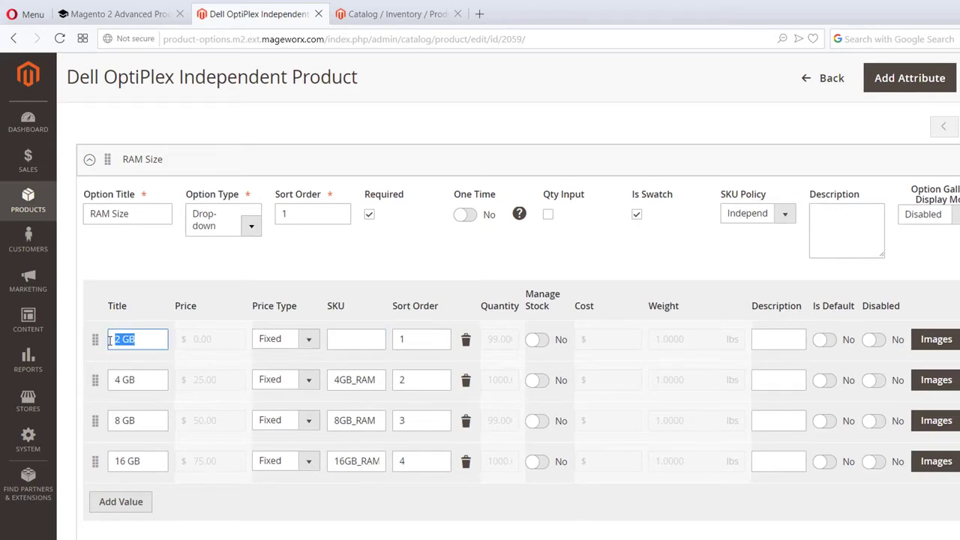
pyautogui.click(394, 14)
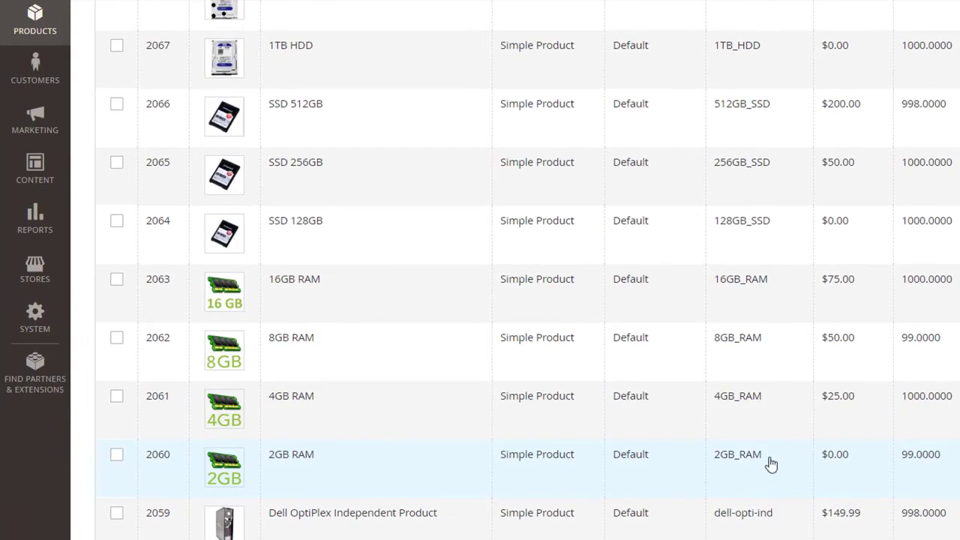
pyautogui.moveTo(771, 465); pyautogui.dragTo(713, 459)
pyautogui.hotkey('ctrl', 'c')
pyautogui.click(247, 6)
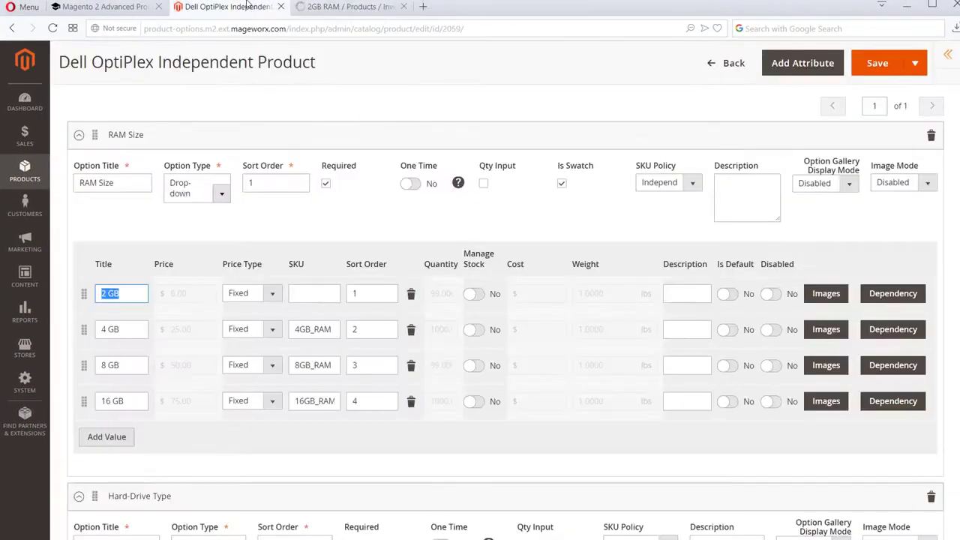
pyautogui.click(313, 293)
pyautogui.hotkey('ctrl', 'v')
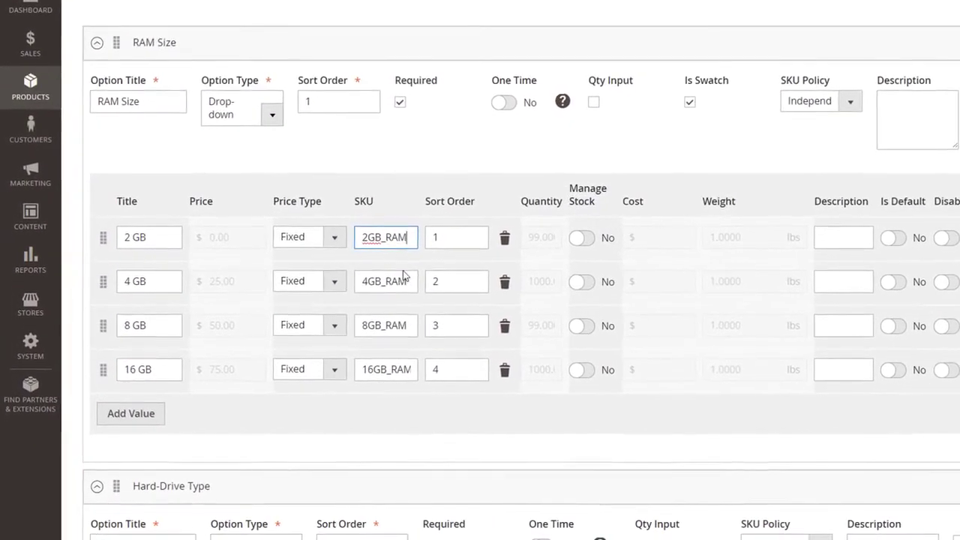
pyautogui.doubleClick(403, 276)
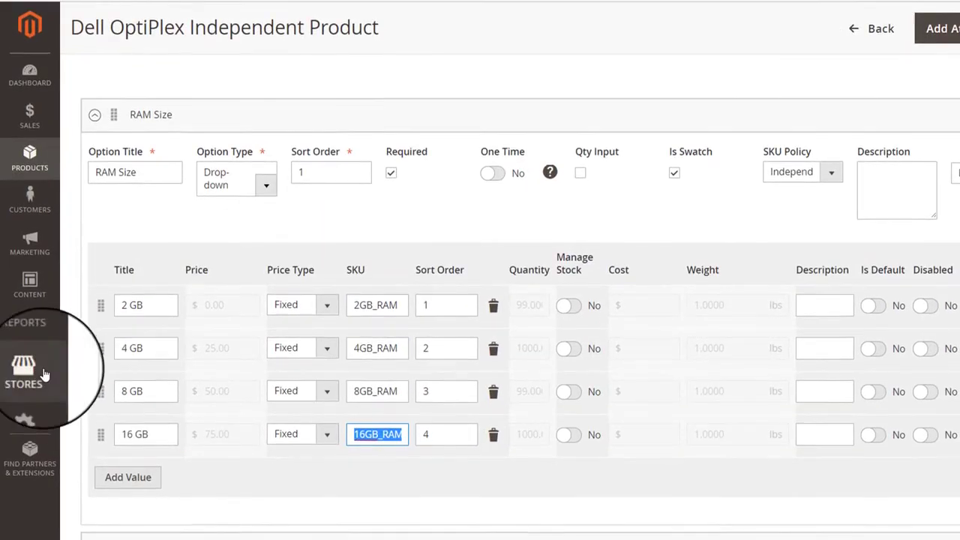
# Open the store configuration's MageWorx product option settings and go to the Option Link section
pyautogui.click(44, 366)
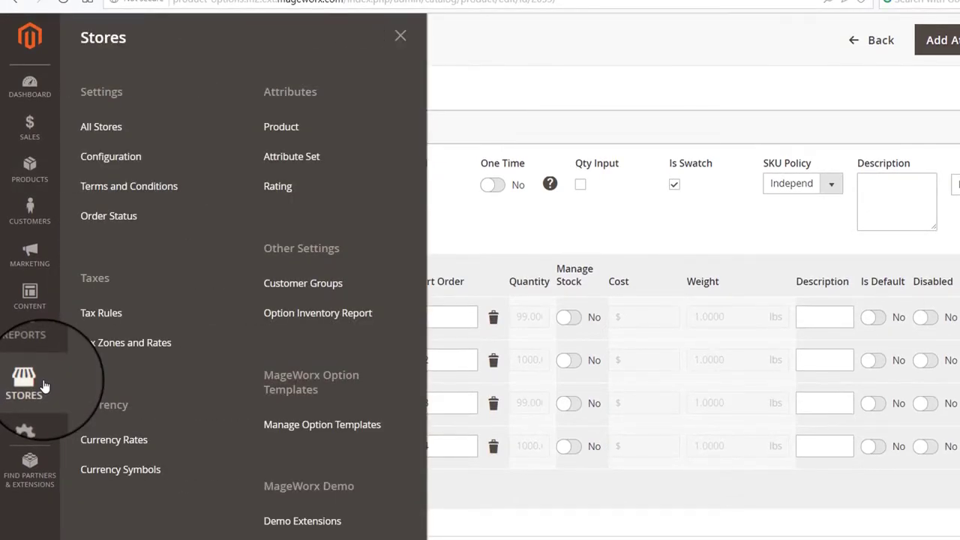
pyautogui.click(140, 138)
pyautogui.scroll(-5, 182, 385)
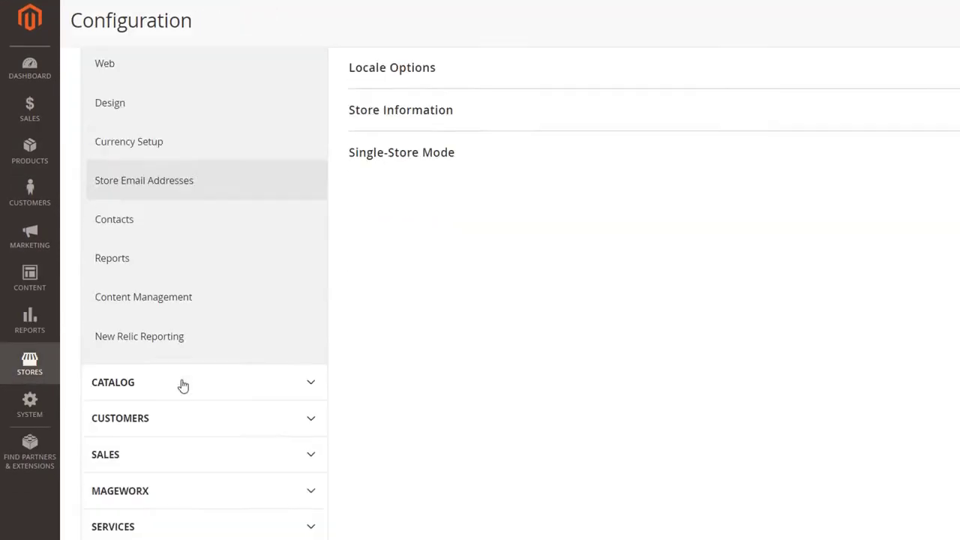
pyautogui.click(191, 382)
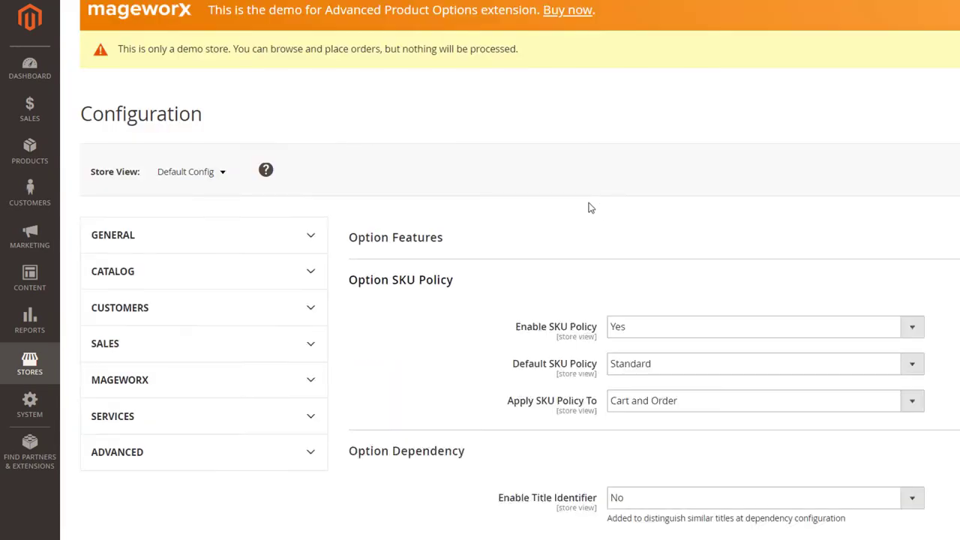
pyautogui.scroll(-10, 590, 210)
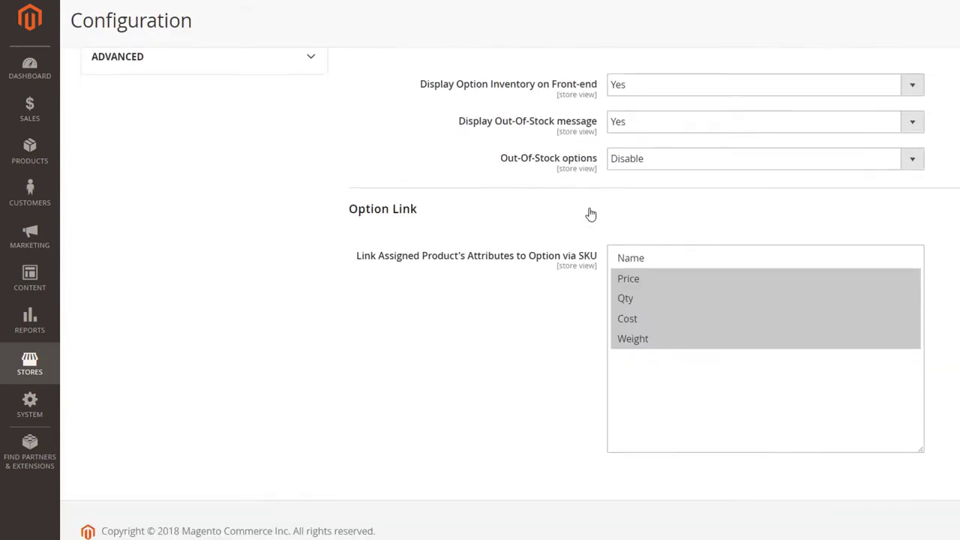
# Select Price, Qty, Cost and Weight as the assigned product's attributes linked to the option via SKU
pyautogui.click(634, 281)
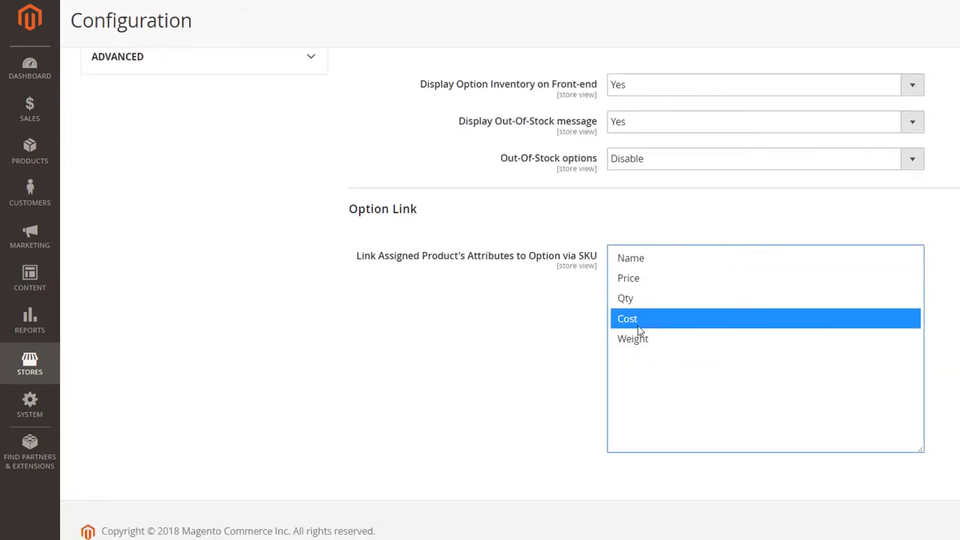
pyautogui.moveTo(645, 315); pyautogui.dragTo(634, 283)
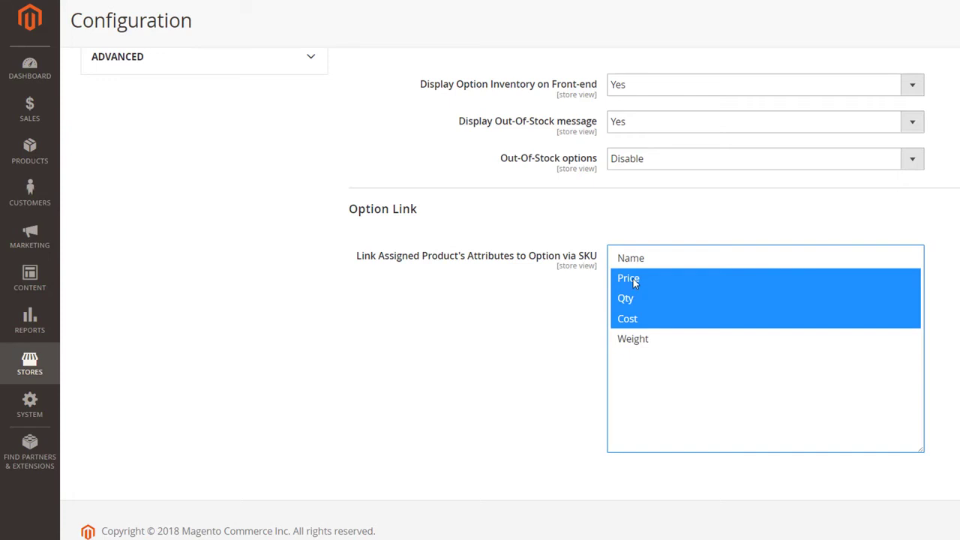
pyautogui.click(642, 340)
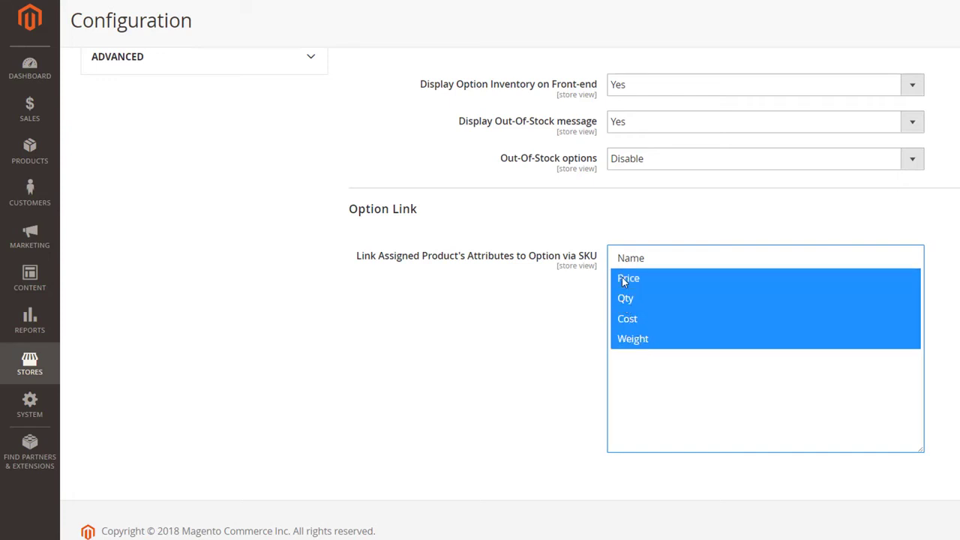